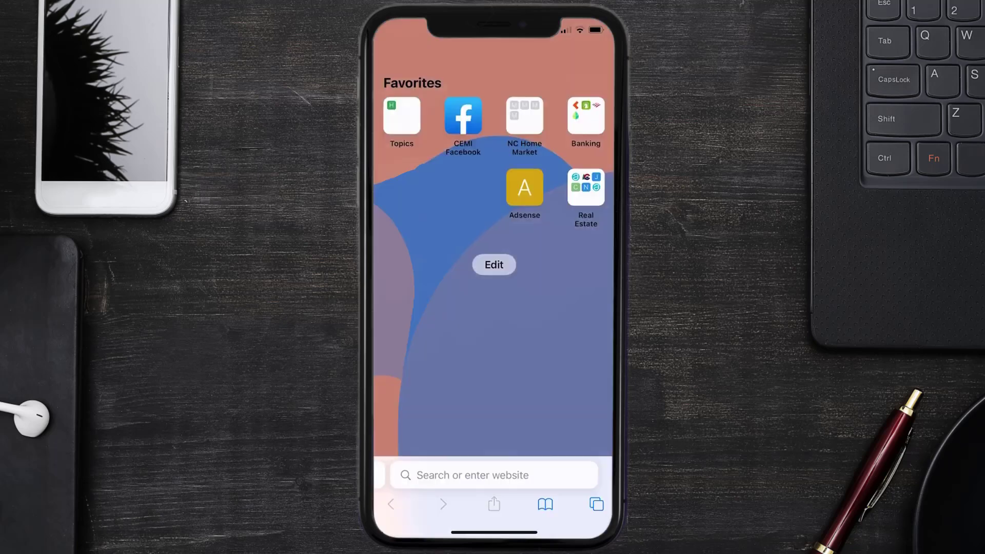
type("speed")
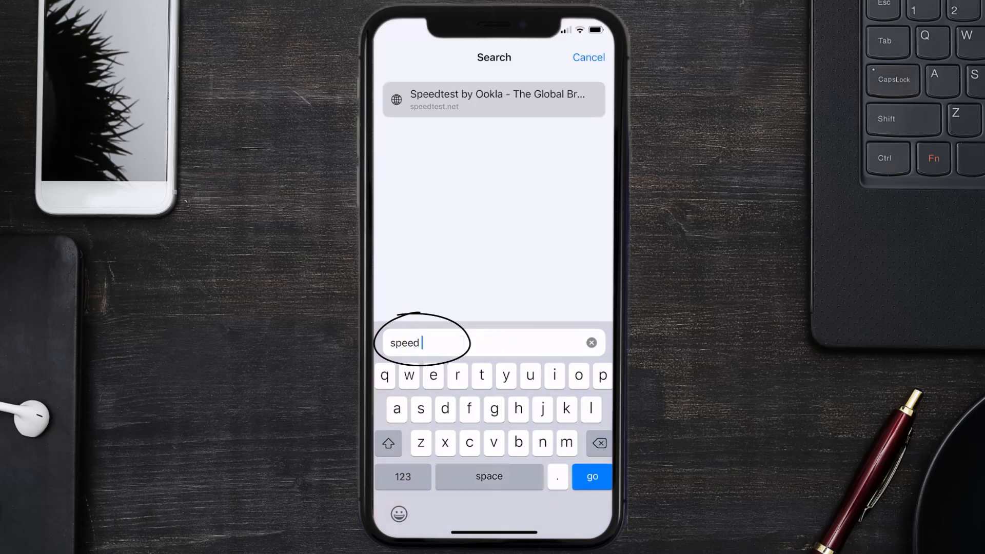
type(" test")
Step: Submit the 'speed test' search in Safari to get Google's speed test panel
key("Return")
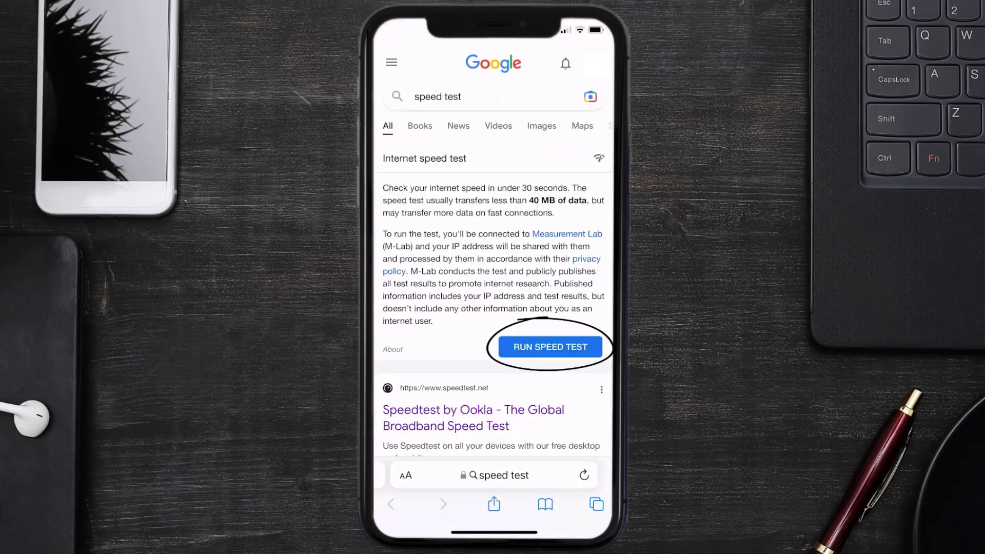
Step: Start Google's internet speed test to measure download and upload speeds
left_click(551, 347)
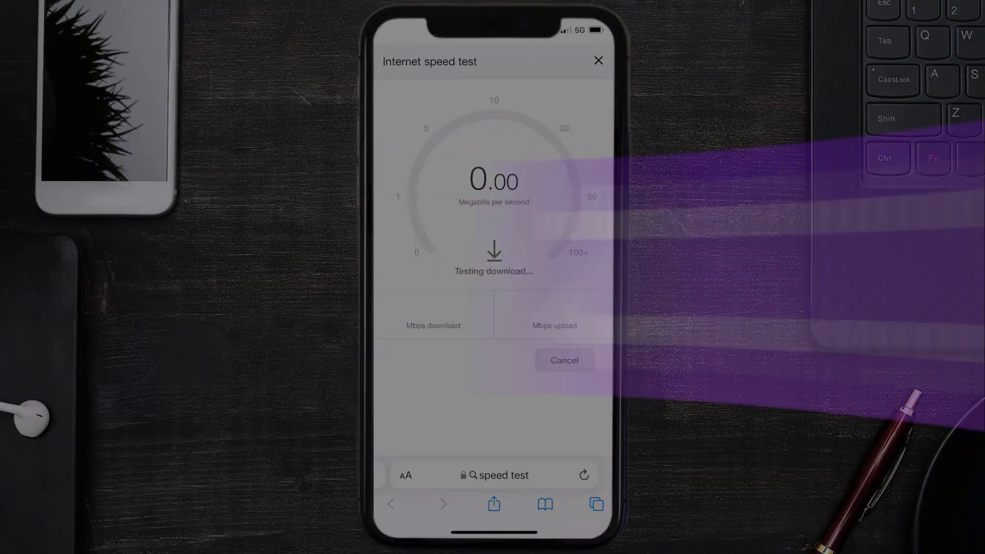